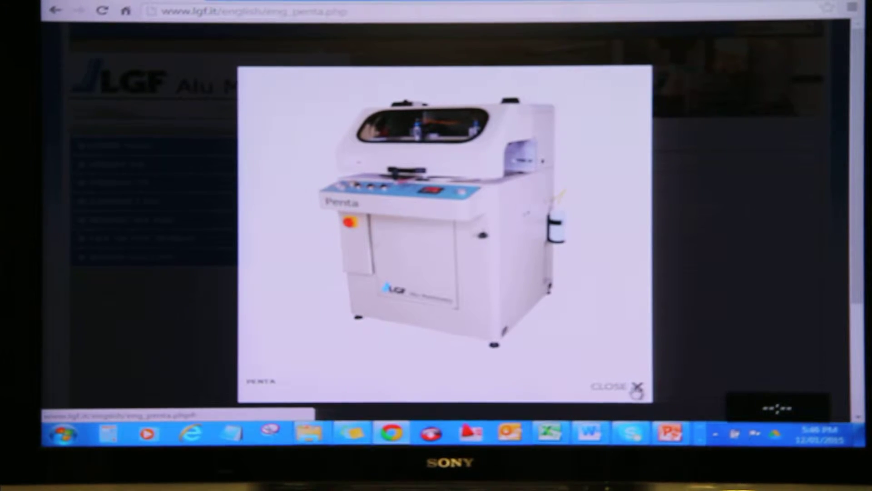
- Close the enlarged Penta machine photo to reveal the Penta technical sheet
click(636, 388)
- Highlight the 500-530-550 saw-blade diameters, then find 'penta' in the Excel price list
click(415, 166)
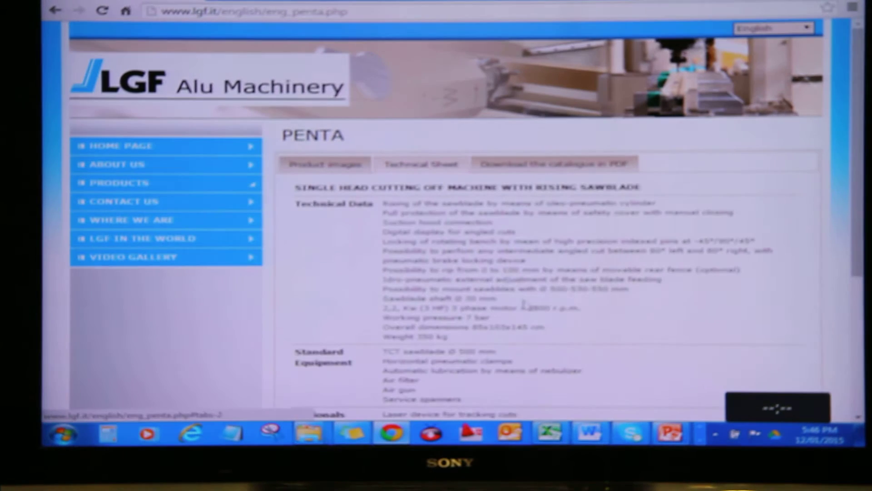
scroll(508, 352, down, 1)
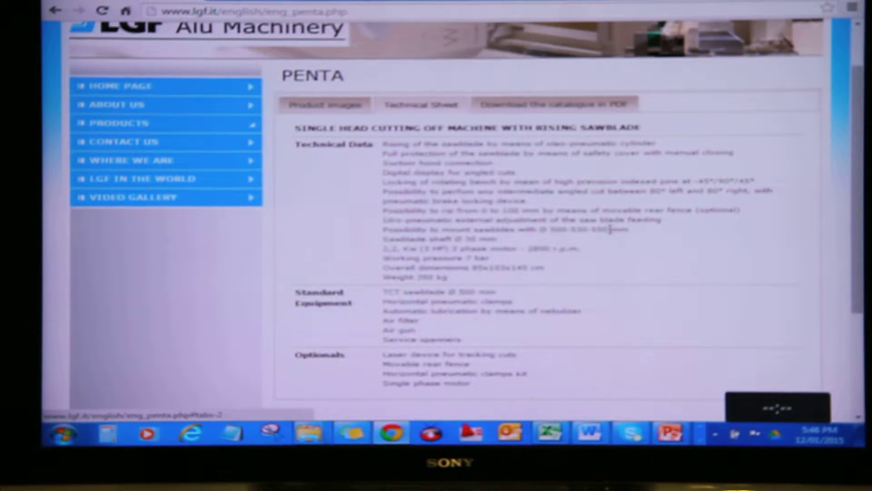
drag(610, 229, 539, 230)
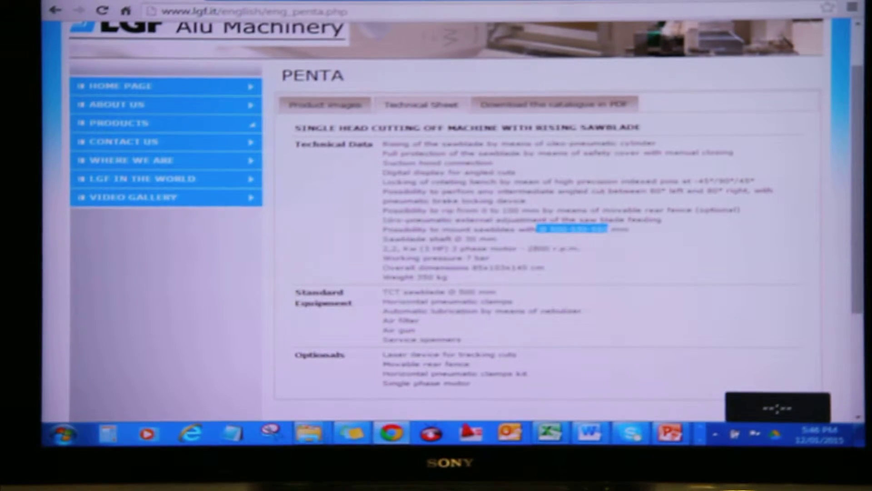
click(549, 433)
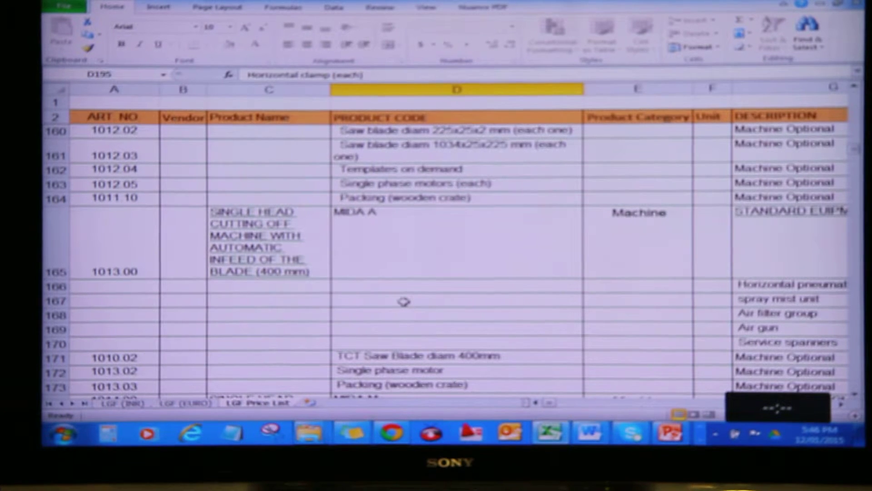
key(ctrl+f)
text(pneum)
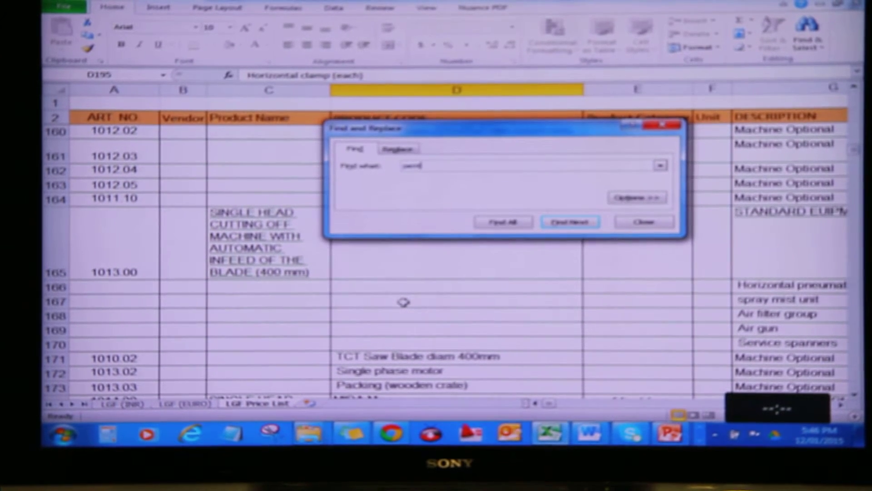
text(a)
key(Return)
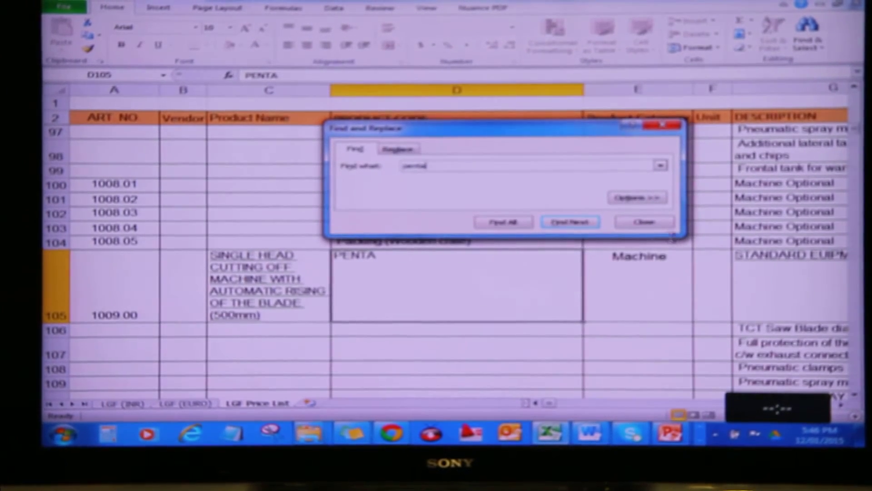
click(644, 222)
scroll(428, 332, down, 3)
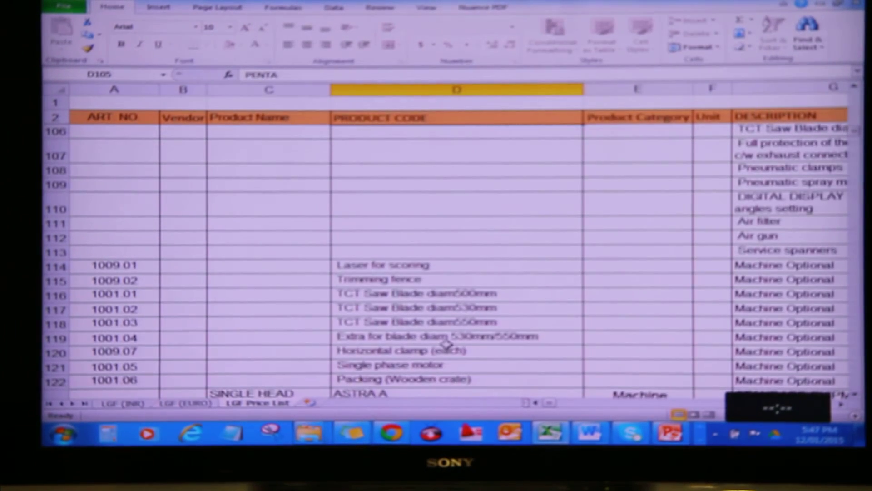
scroll(446, 344, down, 2)
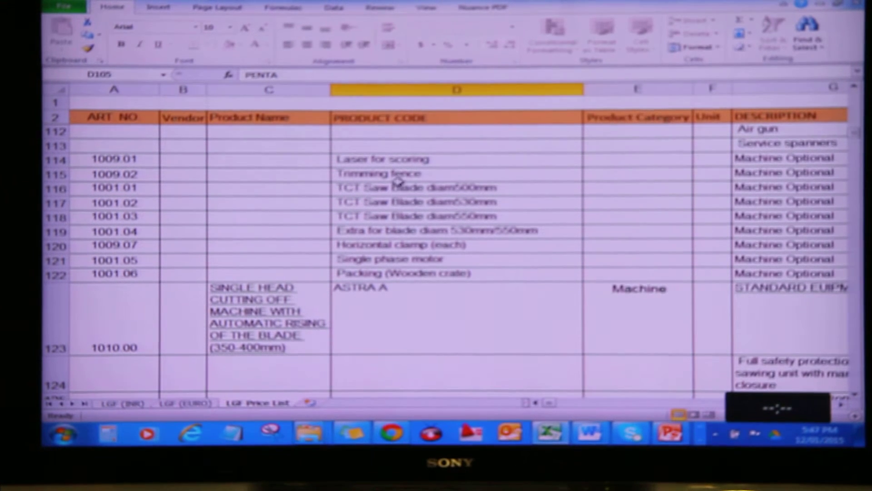
- Select the Trimming fence cell D115 in Excel, then return to the Penta web page
drag(399, 174, 436, 187)
click(436, 172)
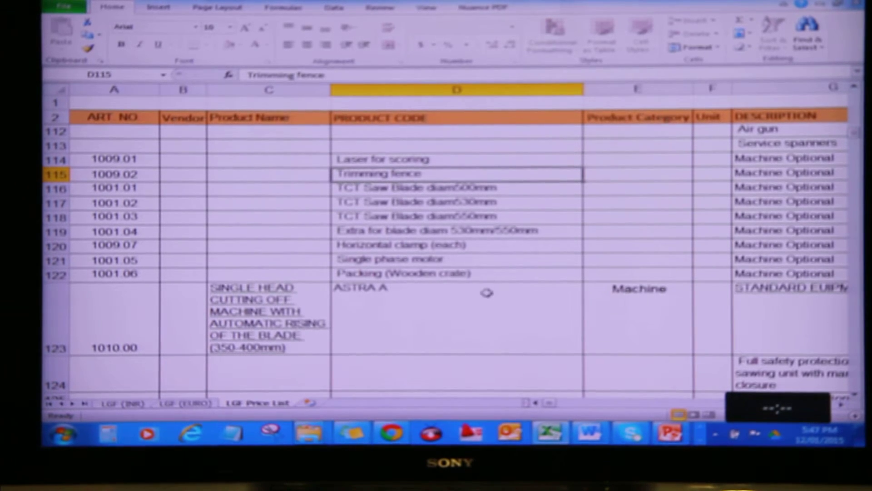
click(392, 433)
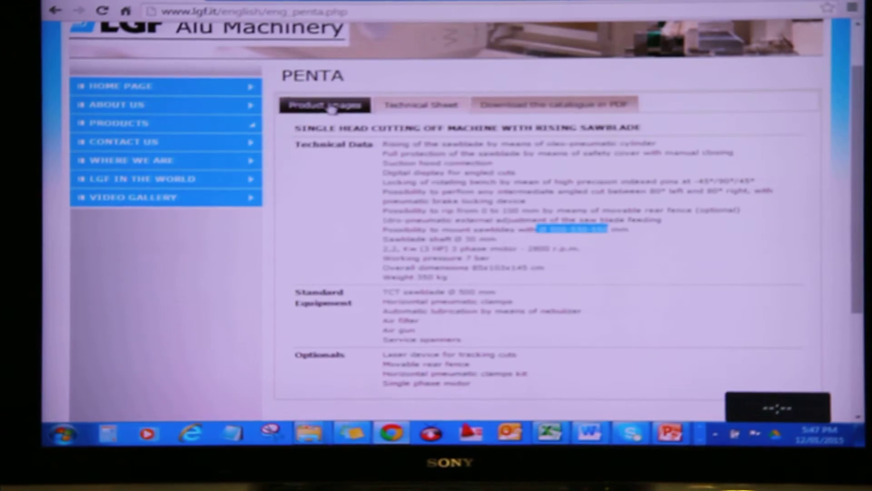
- Display the Penta product photo under Product images
click(327, 106)
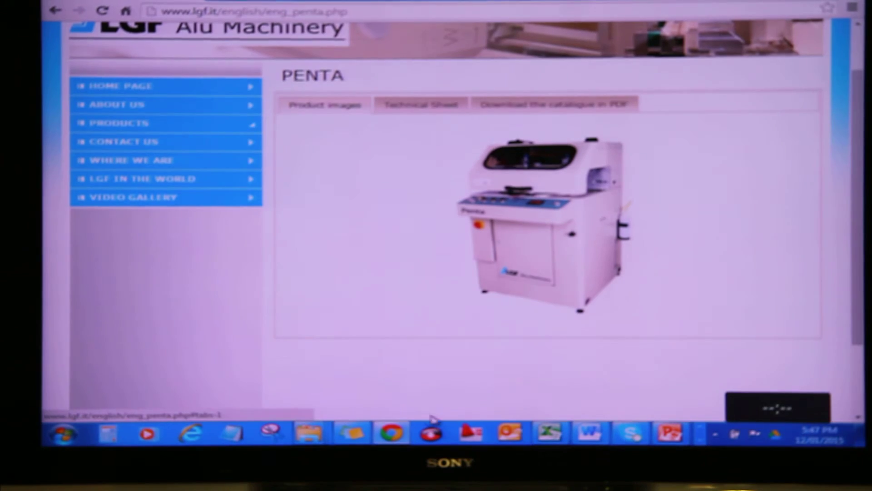
click(549, 433)
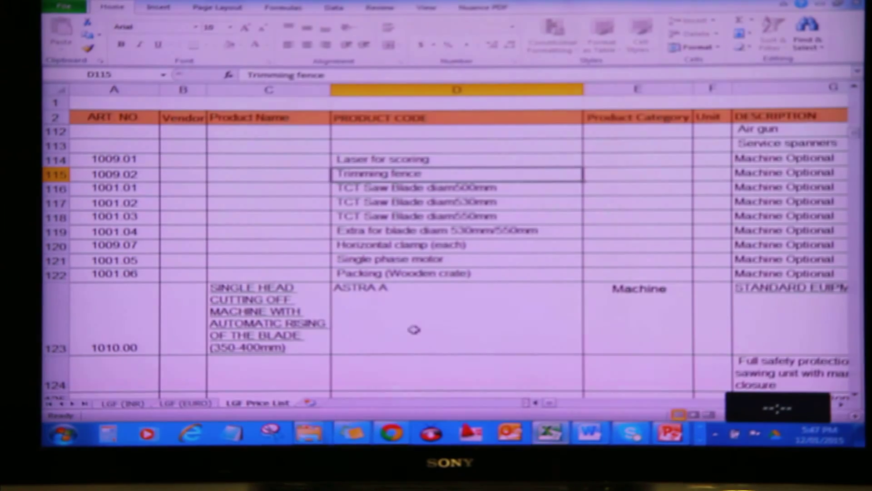